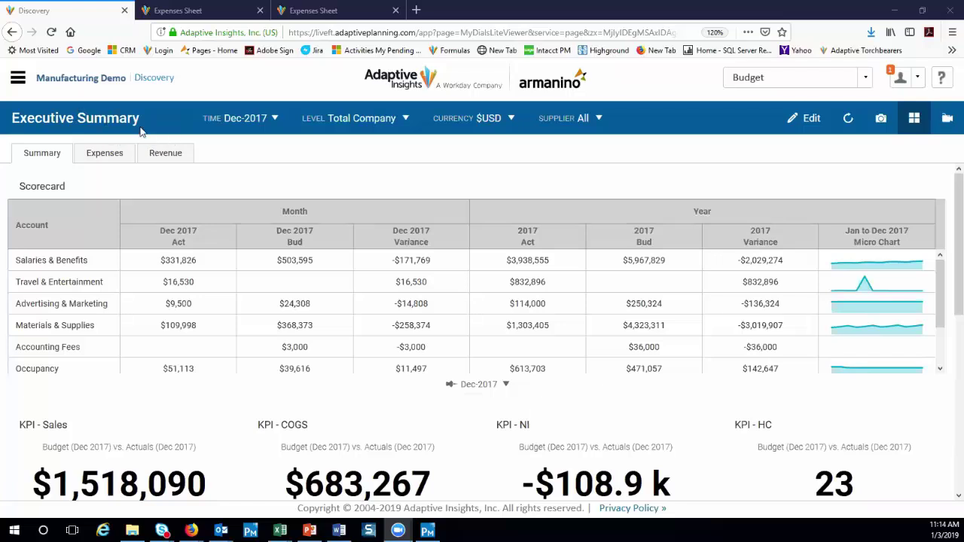
Glance at the Executive Summary's Expenses and Revenue views and examine the accounts in the Summary view's Scorecard
click(101, 157)
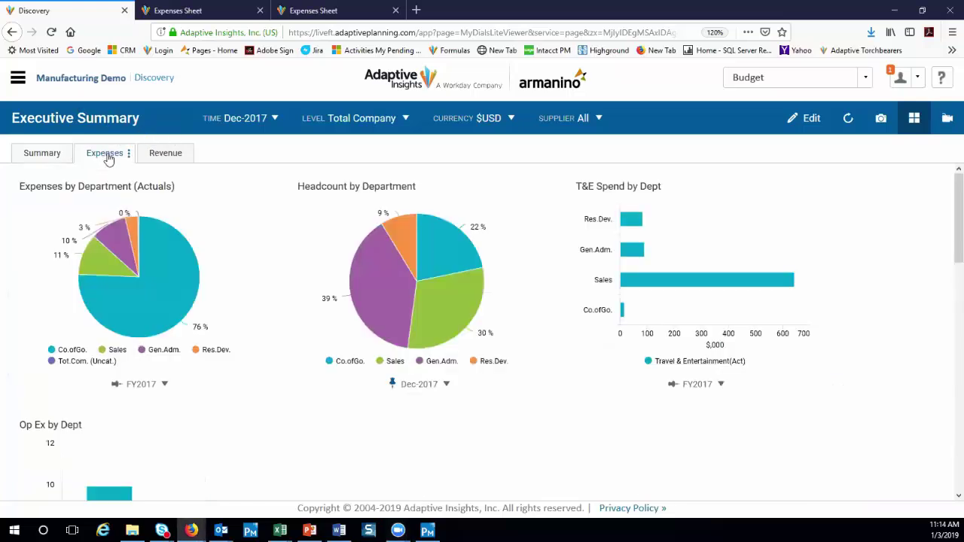
click(167, 155)
click(43, 156)
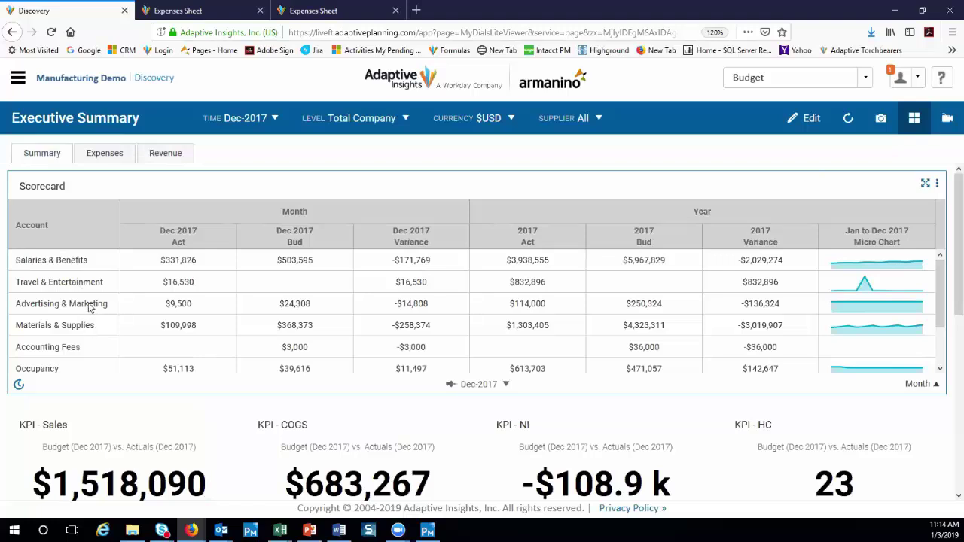
scroll(90, 307, down, 5)
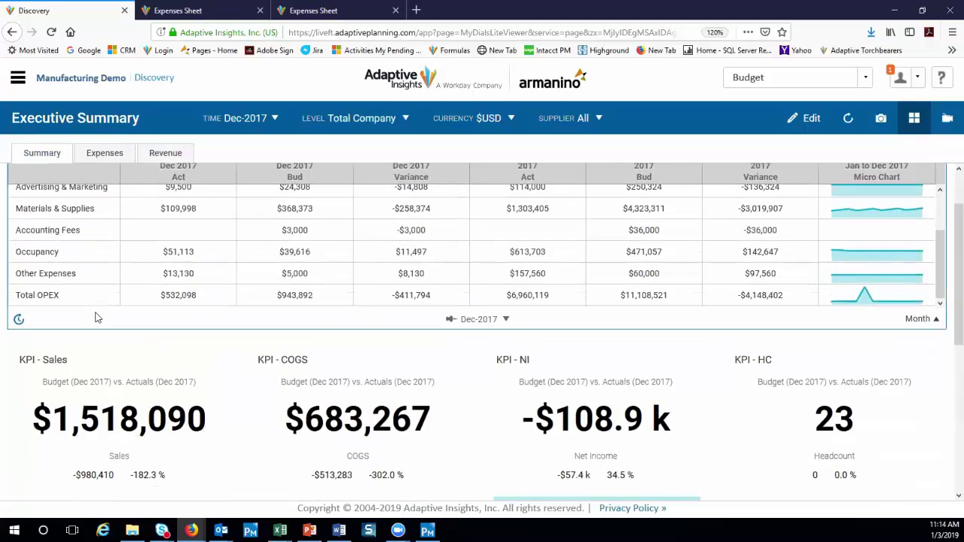
scroll(95, 317, up, 5)
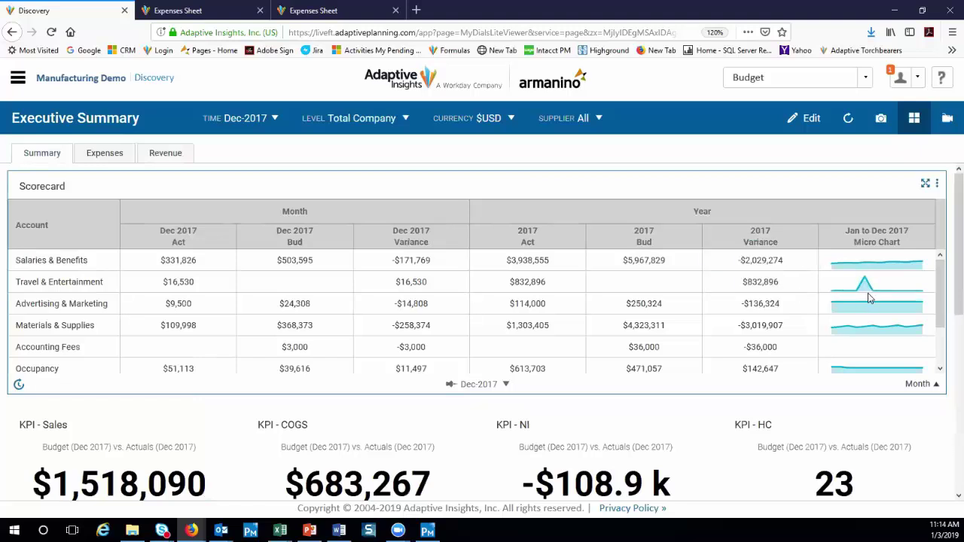
Drill down by Level on the May 2017 peak in the Scorecard's Travel & Entertainment micro chart
mouse_move(866, 283)
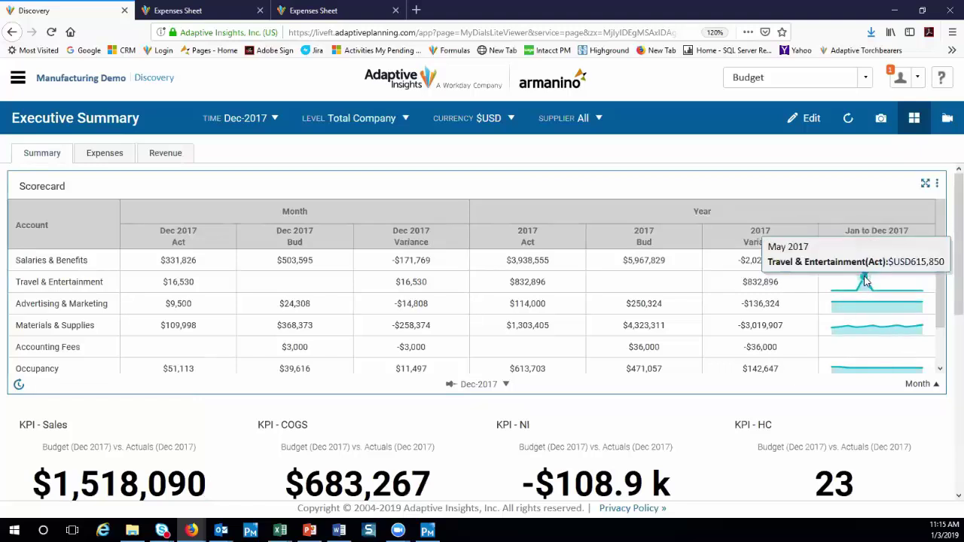
click(866, 282)
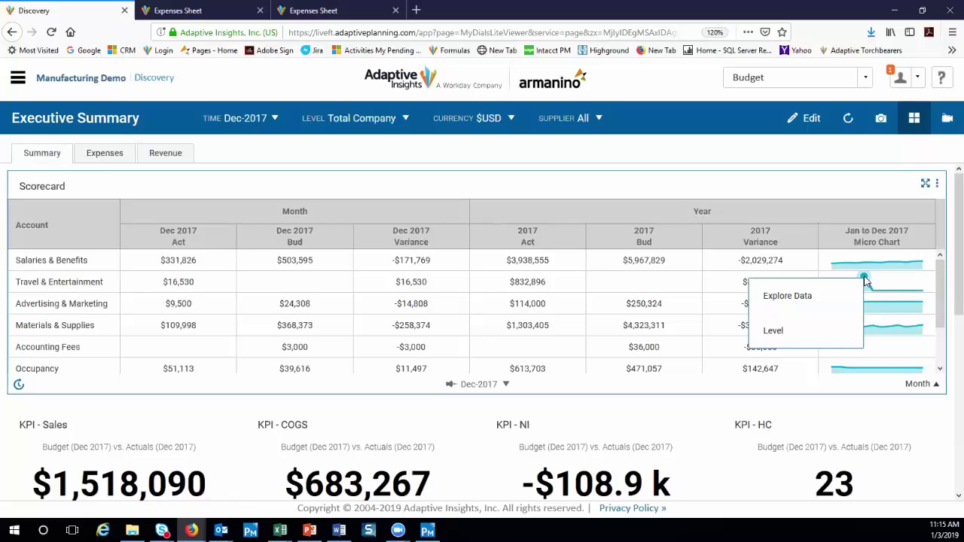
click(788, 332)
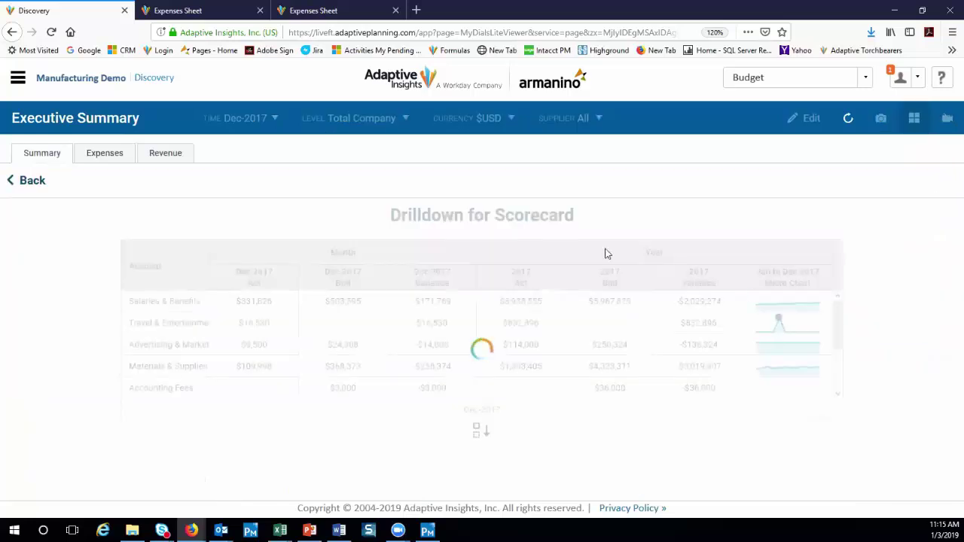
scroll(463, 302, down, 3)
Explore the data behind the Sales bar in the drilldown chart and open the Expenses sheet that contains it
mouse_move(441, 379)
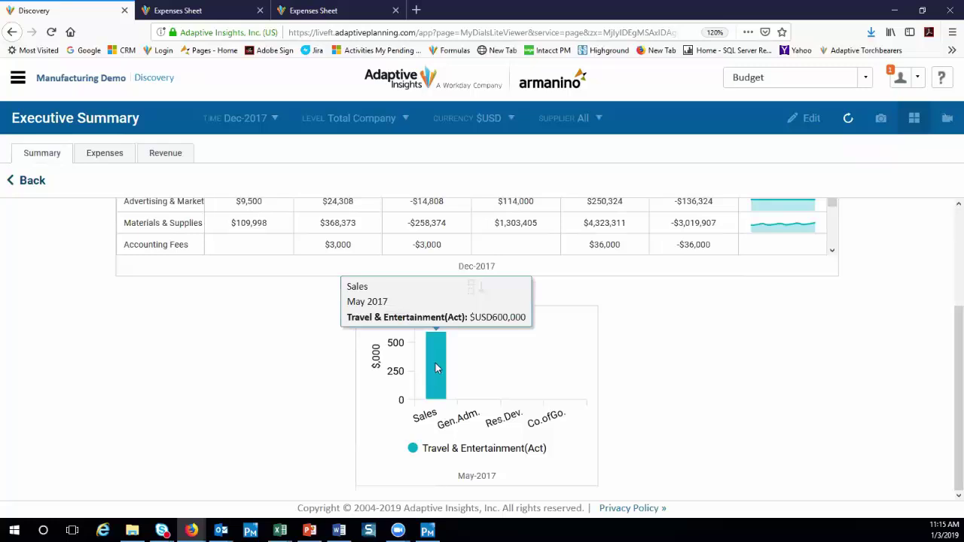
right_click(435, 363)
click(441, 360)
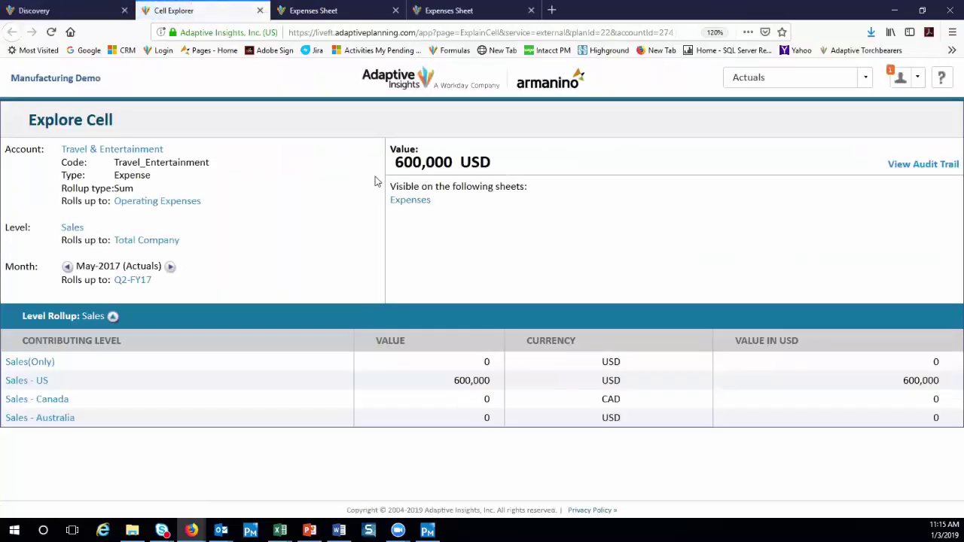
click(411, 205)
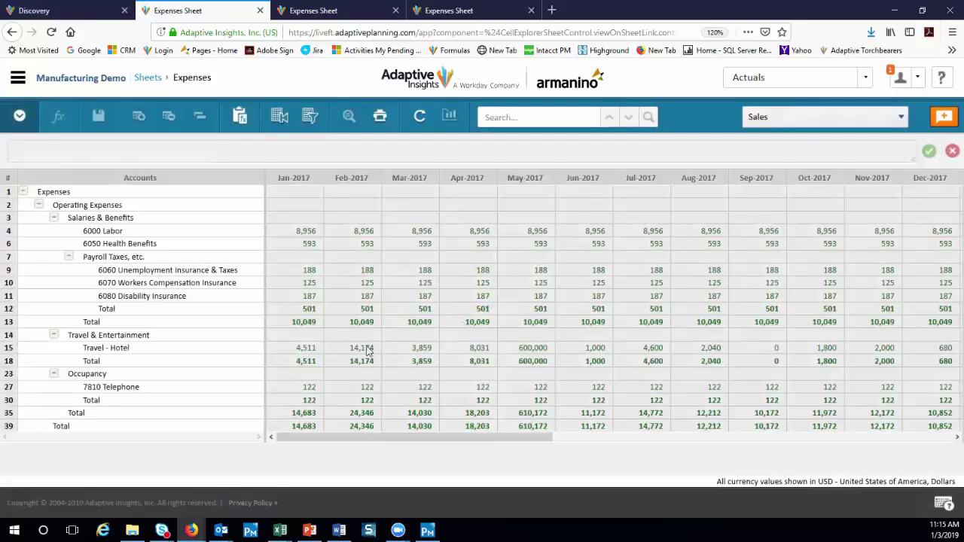
Inspect the May-2017 Travel - Hotel amount on the Expenses sheet and return to the full Executive Summary dashboard
click(537, 352)
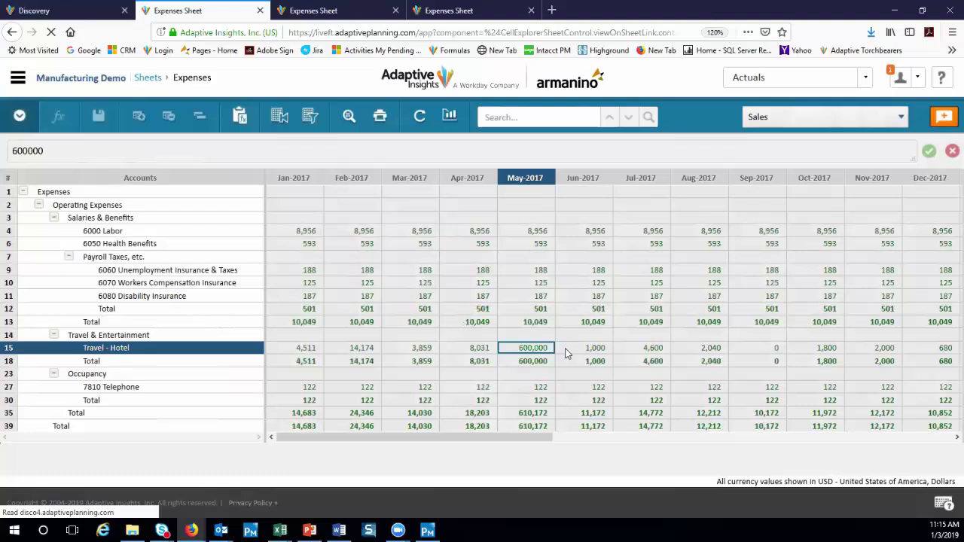
click(535, 362)
click(536, 351)
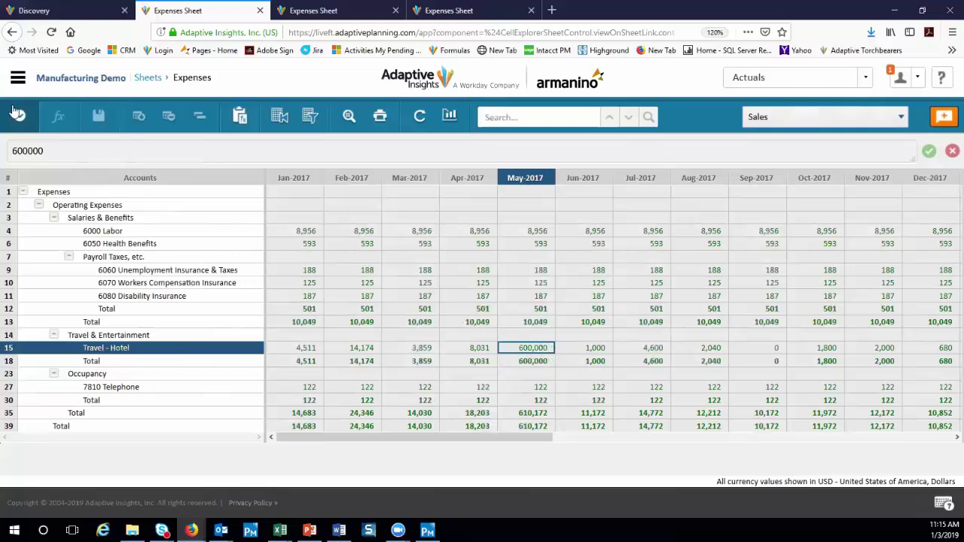
click(59, 10)
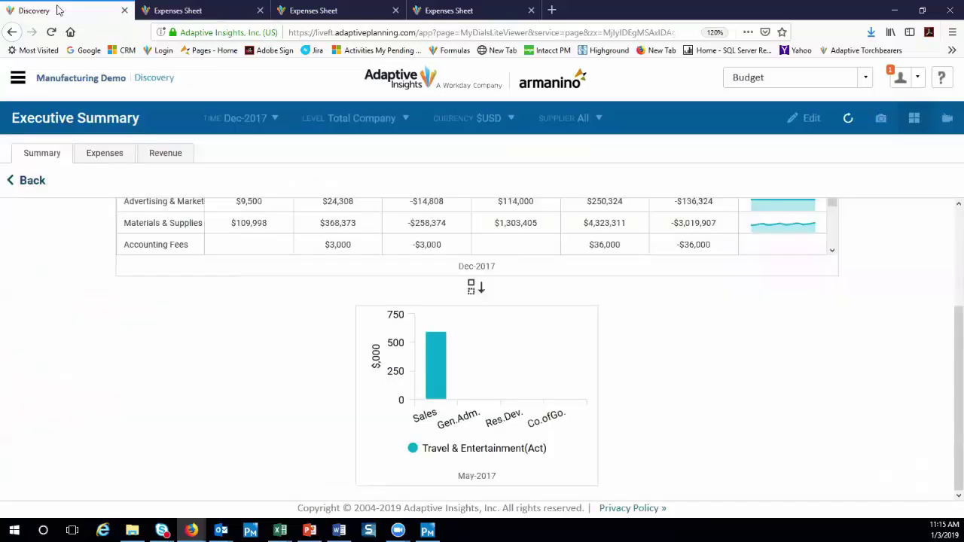
click(32, 181)
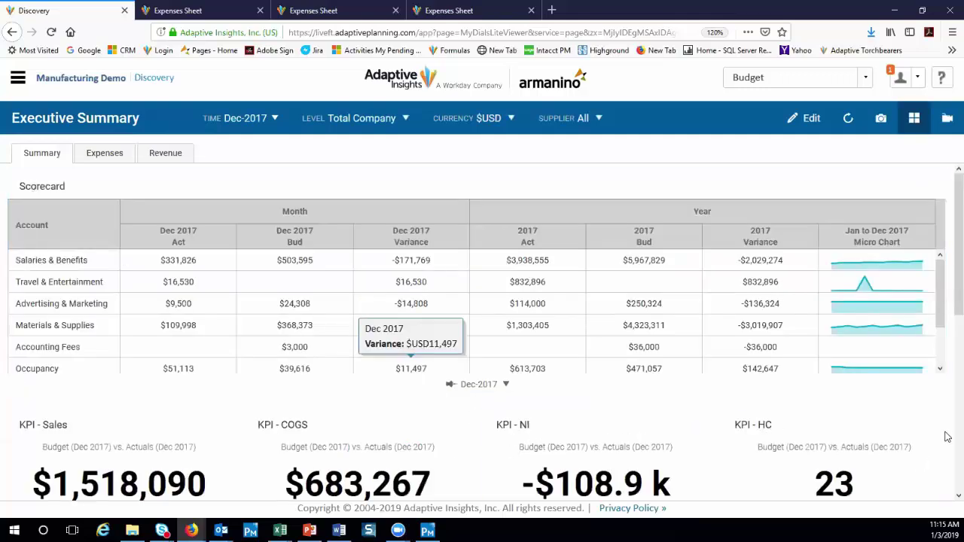
Examine the Sales KPI trend, the May 2017 peak in OPEX Trended and the levels available for filtering the dashboard
scroll(947, 436, down, 3)
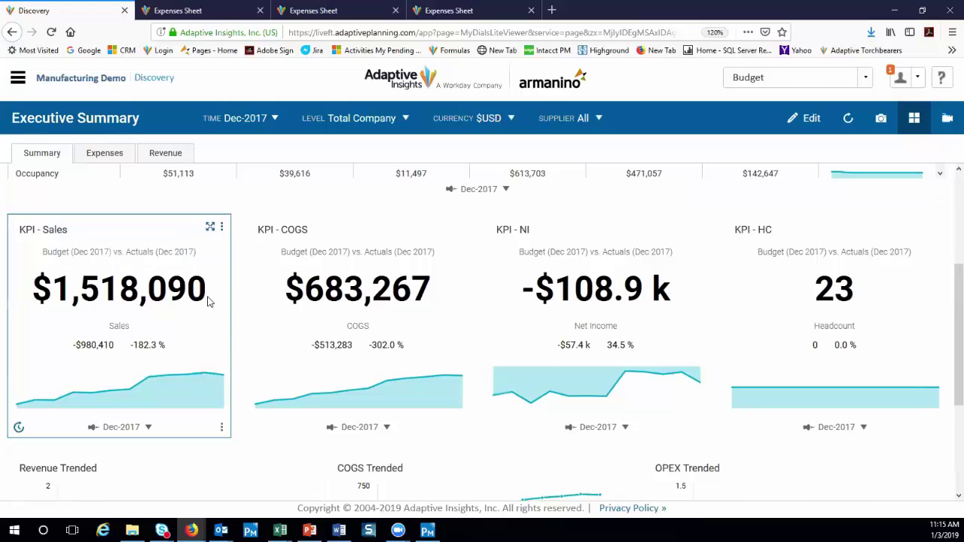
mouse_move(203, 381)
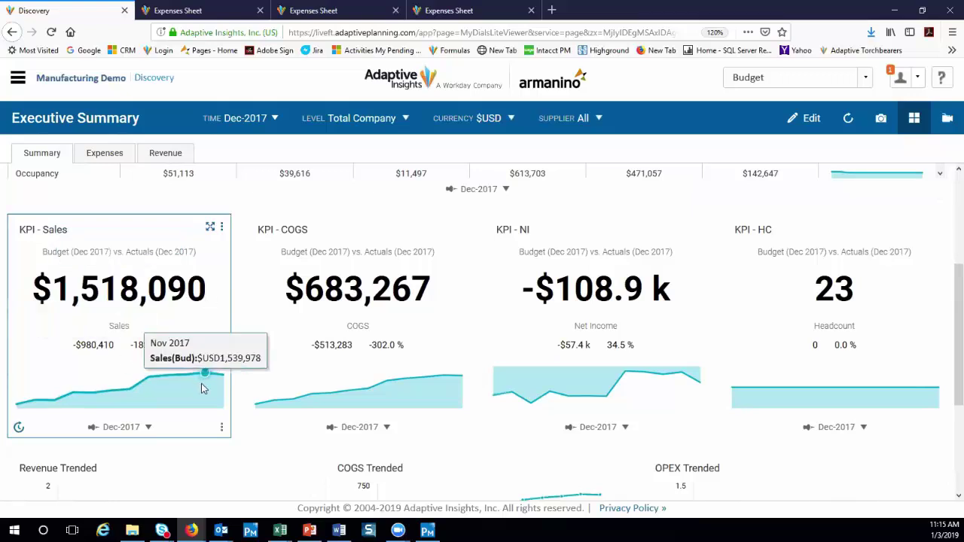
scroll(205, 387, down, 3)
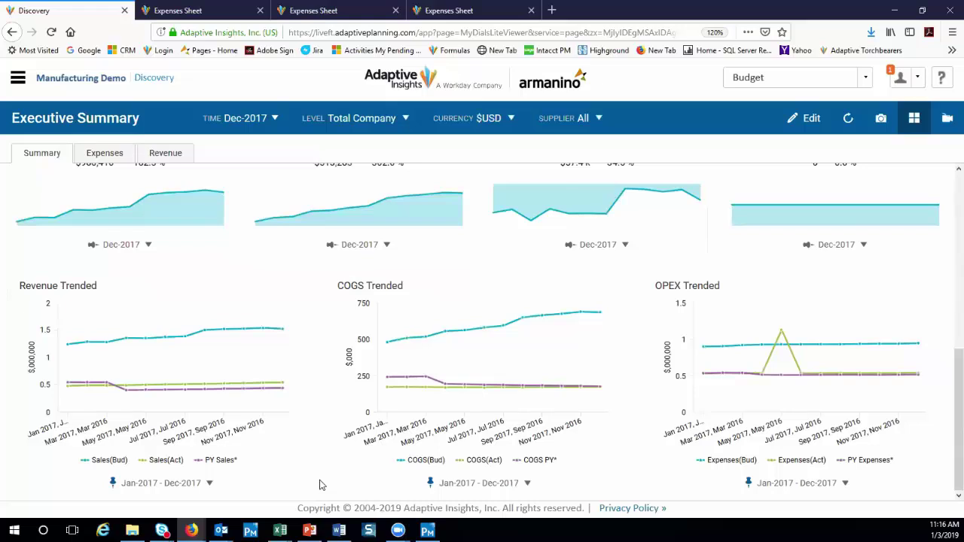
mouse_move(784, 337)
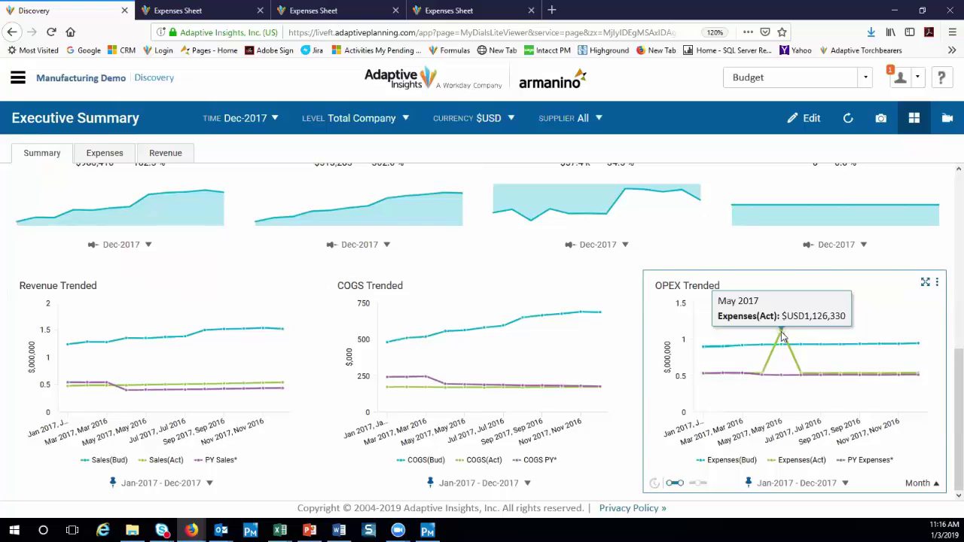
click(408, 126)
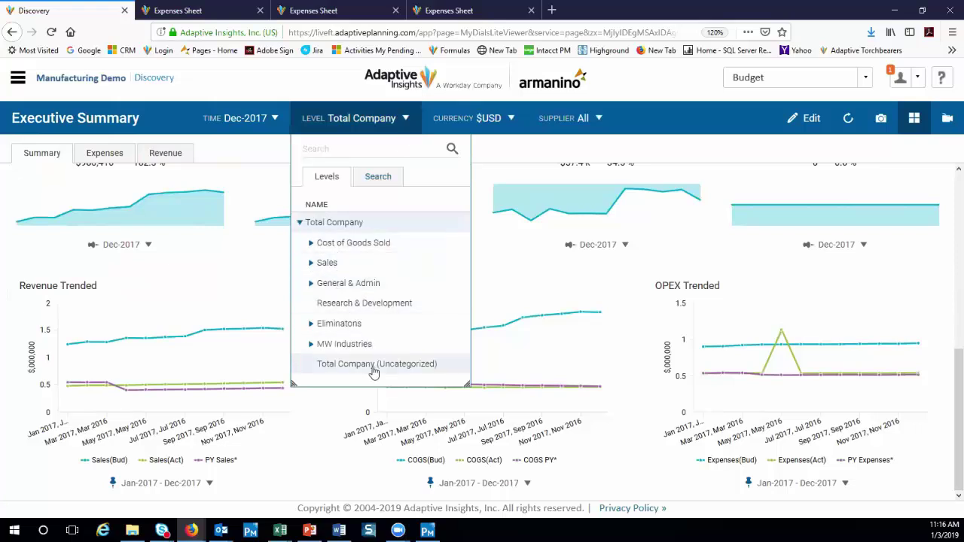
click(516, 151)
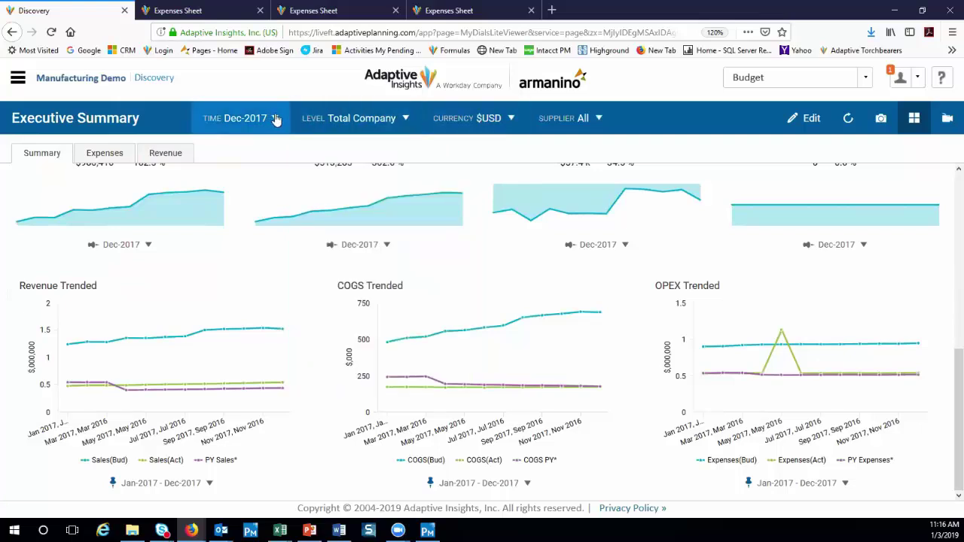
Review the Expenses view's department charts, monthly and YTD tables, and the variances in the Waterfall - Expenses chart
click(105, 155)
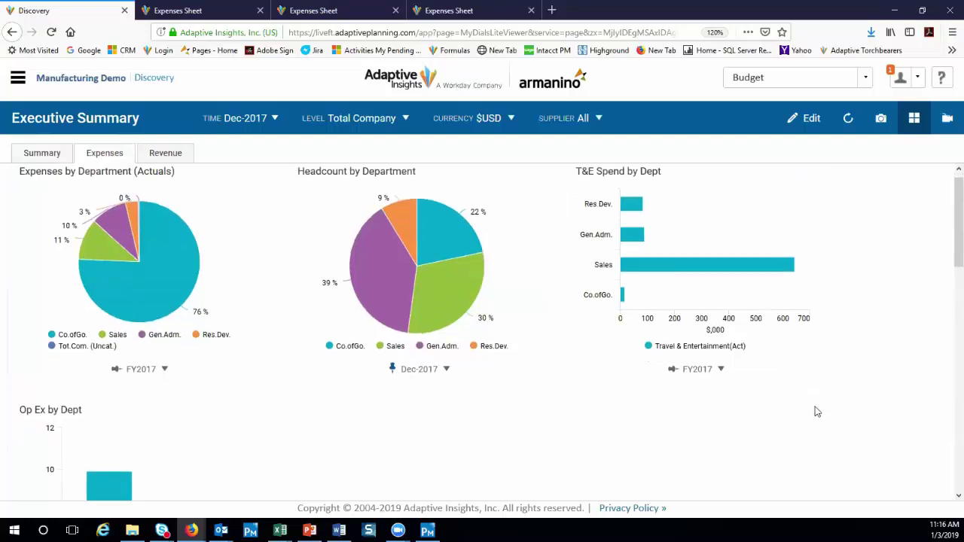
scroll(818, 407, down, 3)
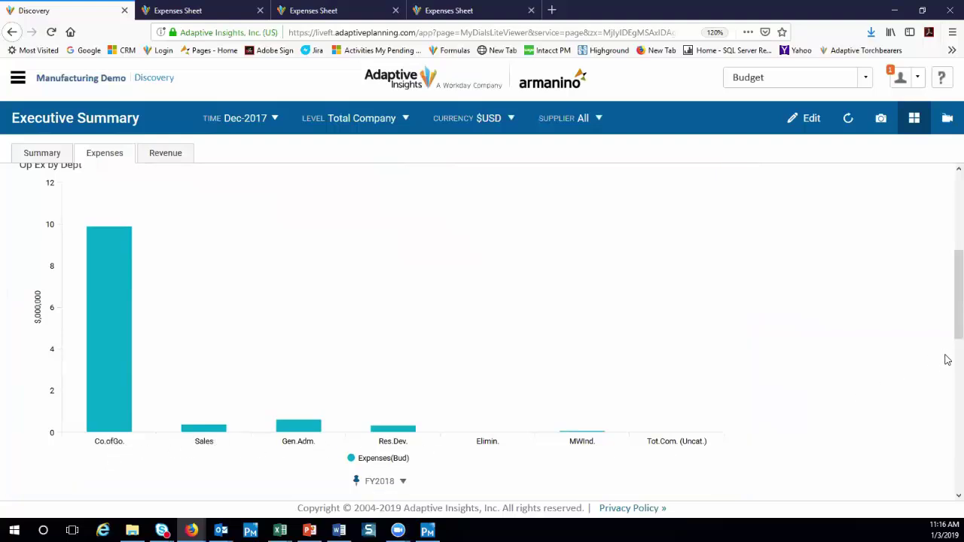
scroll(948, 355, down, 4)
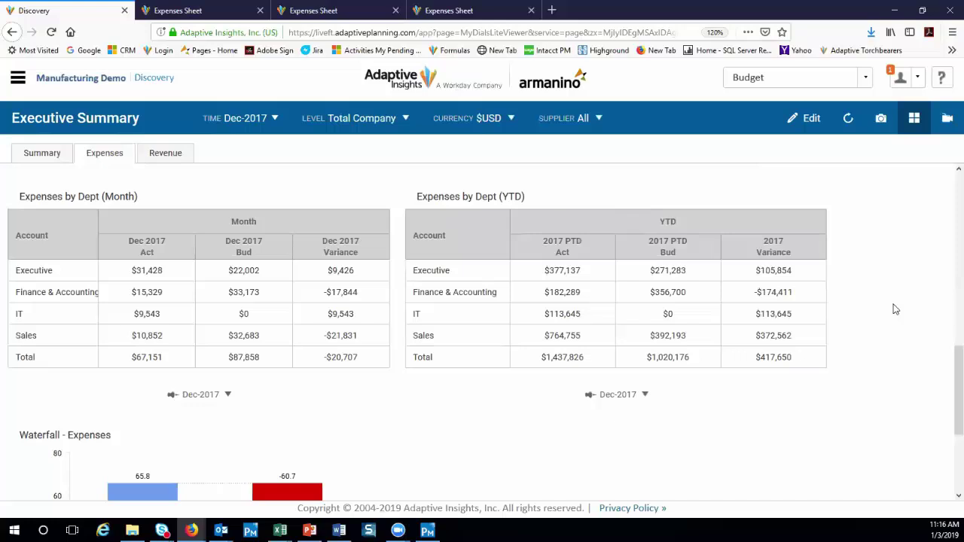
scroll(900, 310, down, 2)
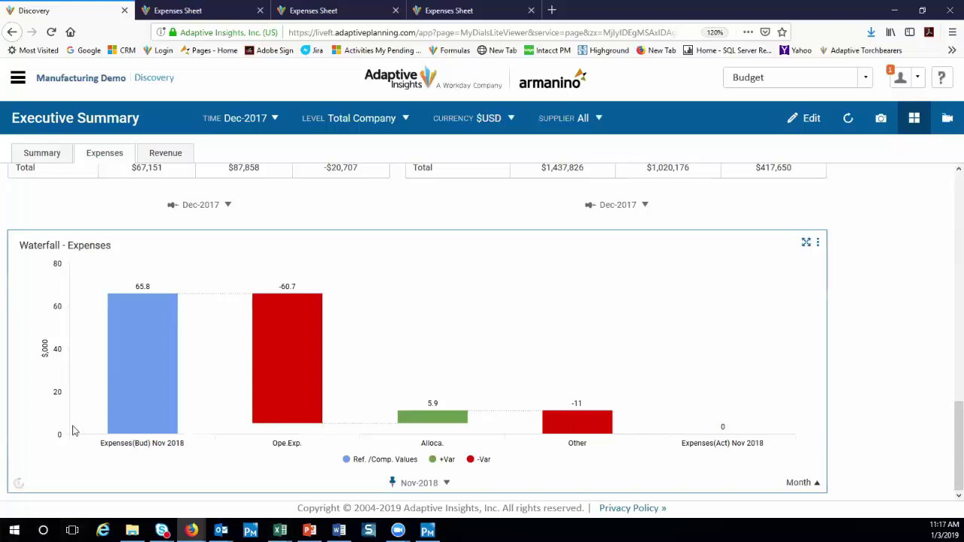
mouse_move(116, 420)
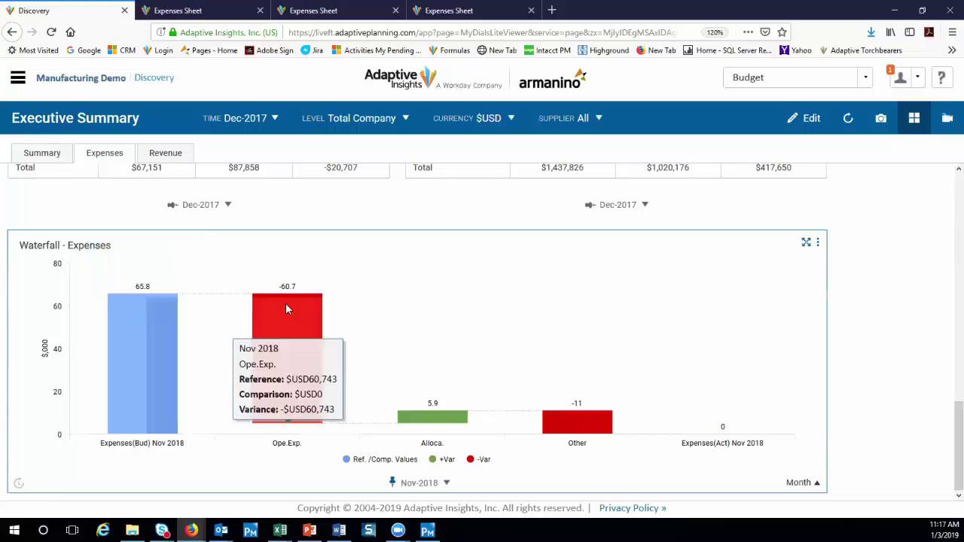
mouse_move(287, 308)
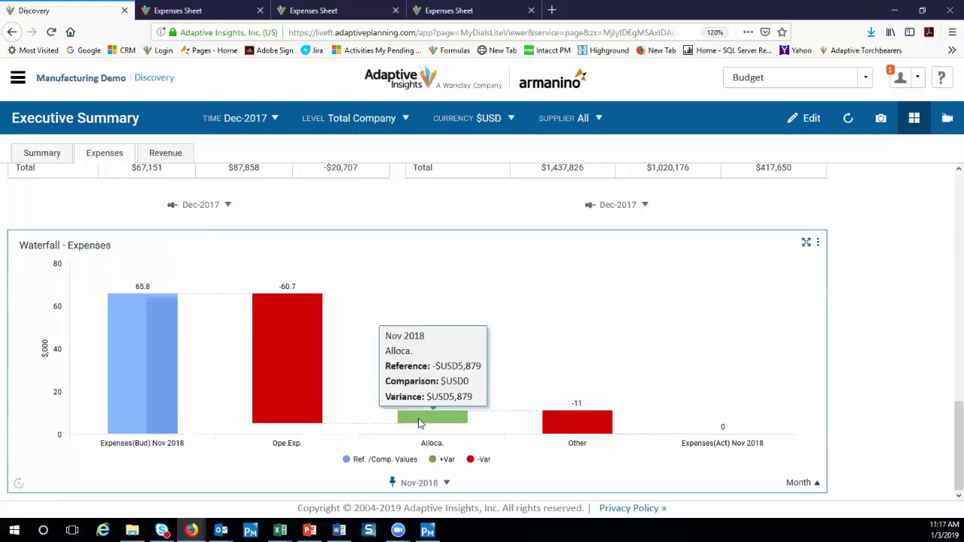
scroll(591, 415, up, 10)
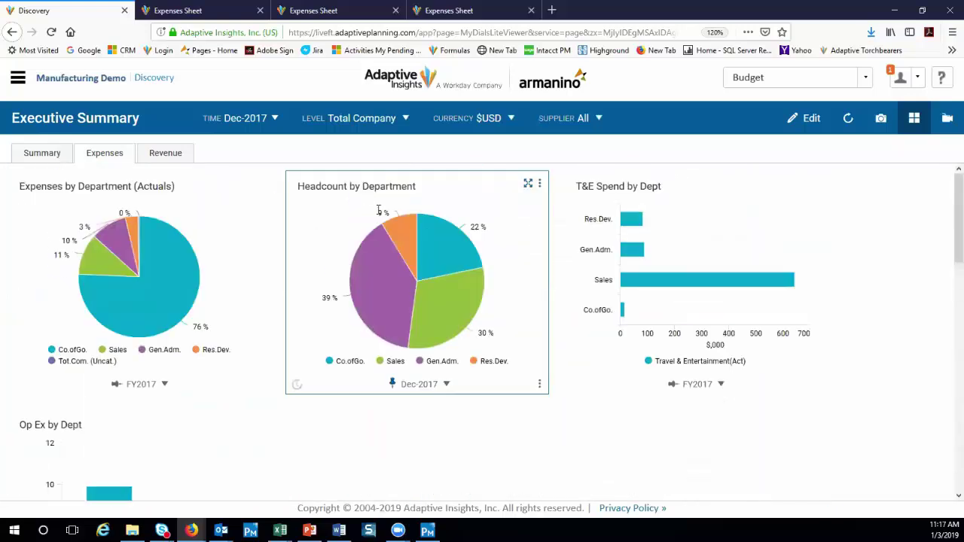
Drill down by Location on 4020 Custom Product in the Revenue by LOB - Actuals chart and return to the Revenue view
click(166, 153)
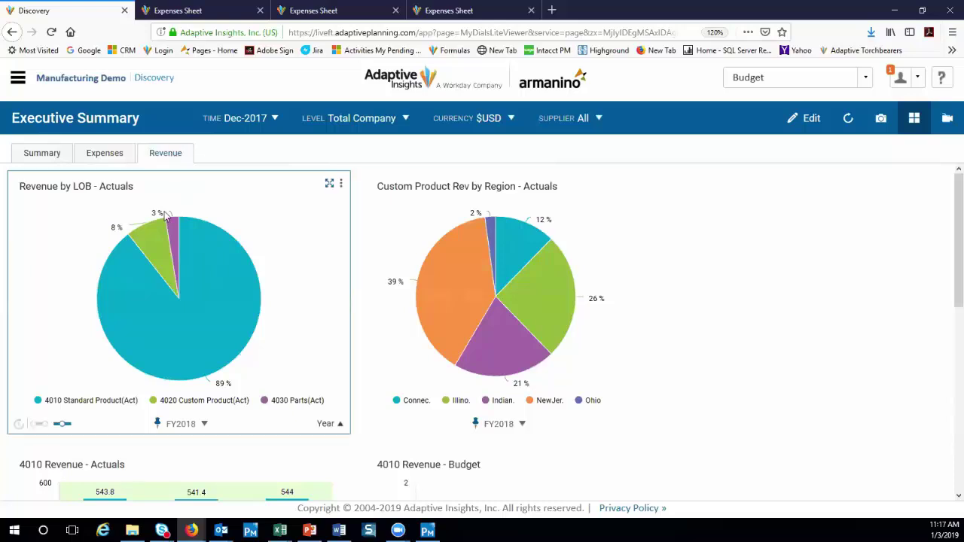
mouse_move(162, 256)
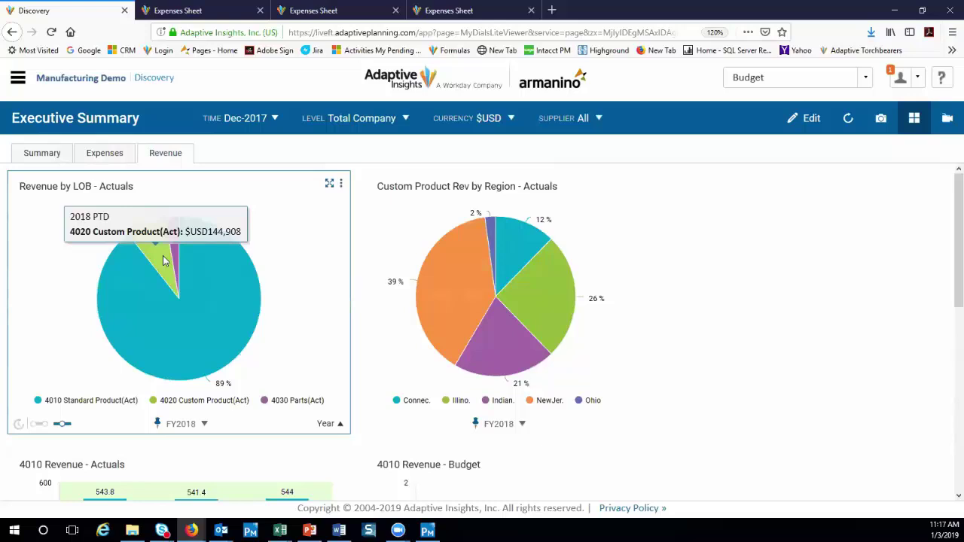
click(164, 261)
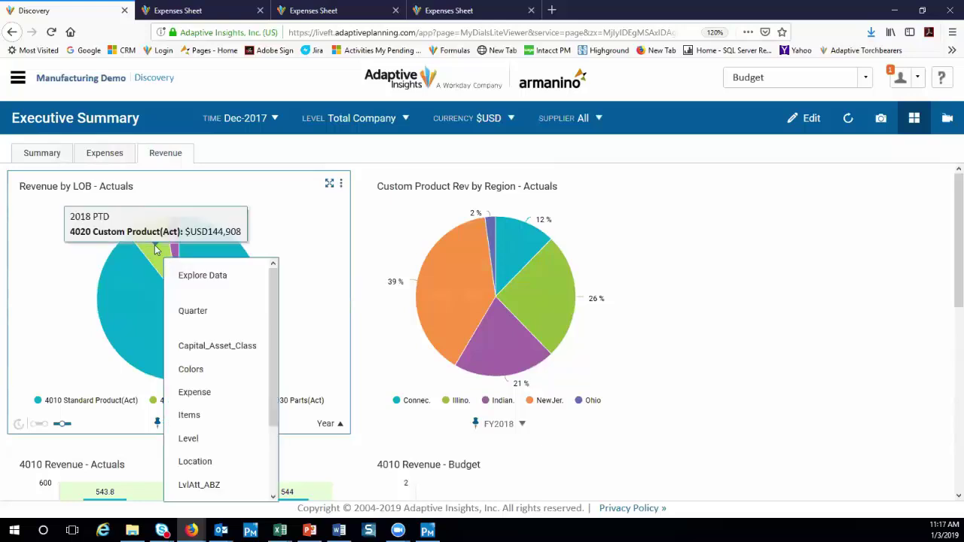
click(198, 462)
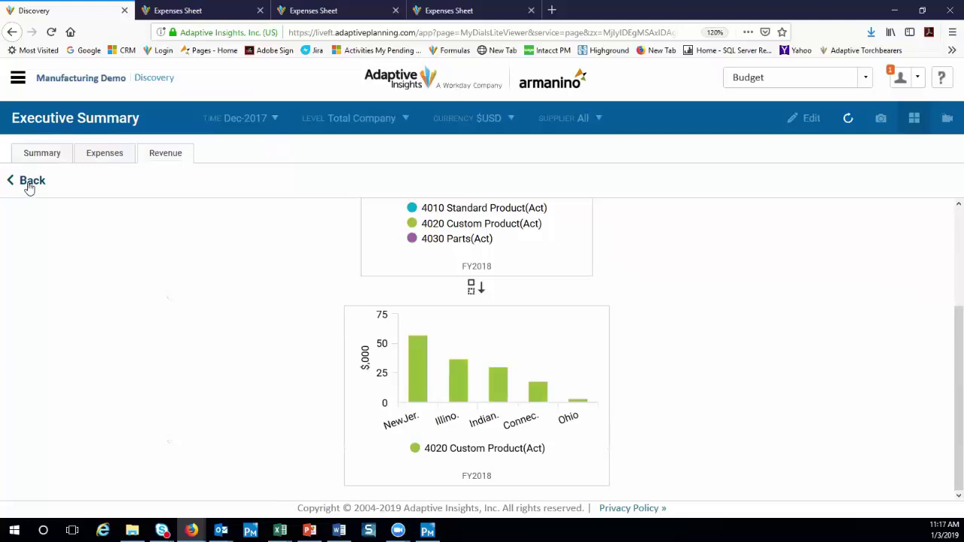
click(29, 183)
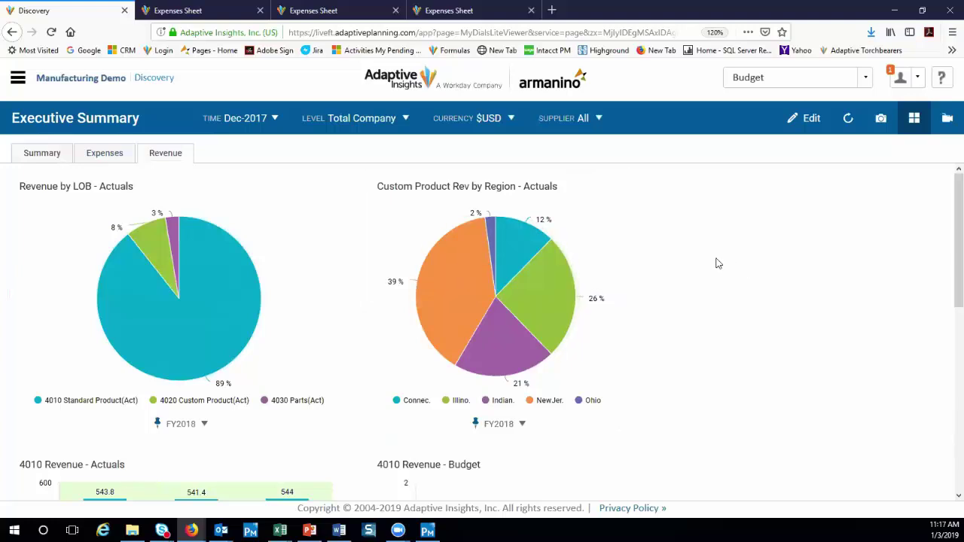
Review the 4010 Revenue actuals and budget charts and the monthly and YTD Product P&L tables
scroll(874, 325, down, 5)
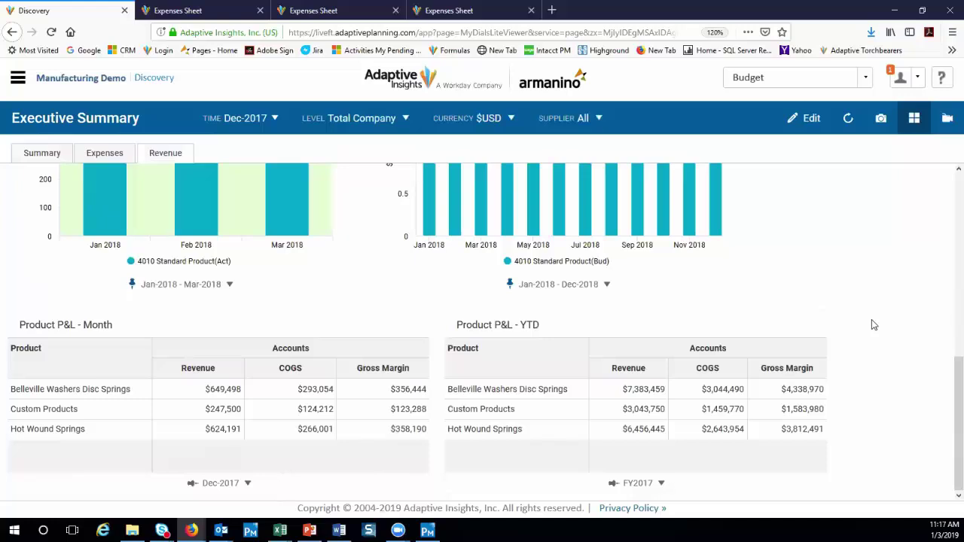
scroll(876, 302, up, 1)
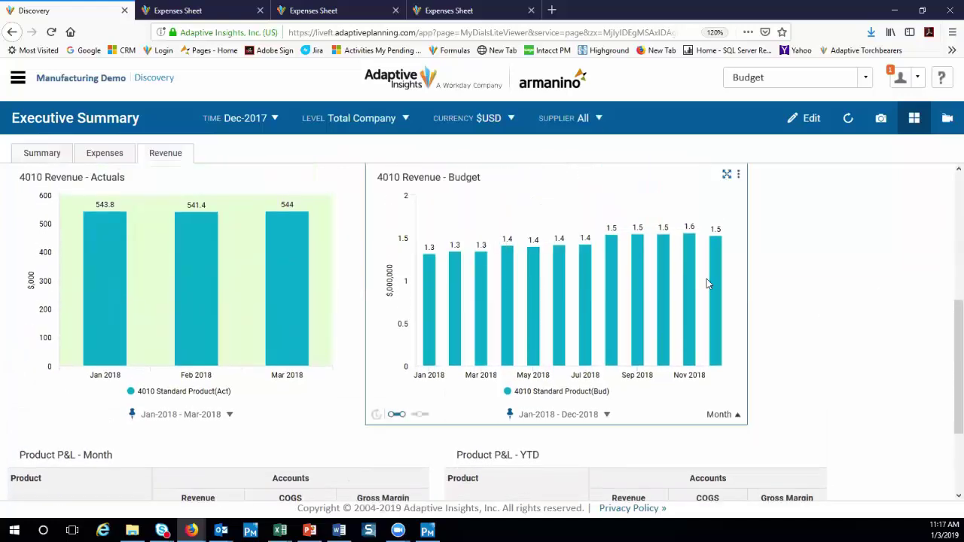
scroll(883, 355, down, 1)
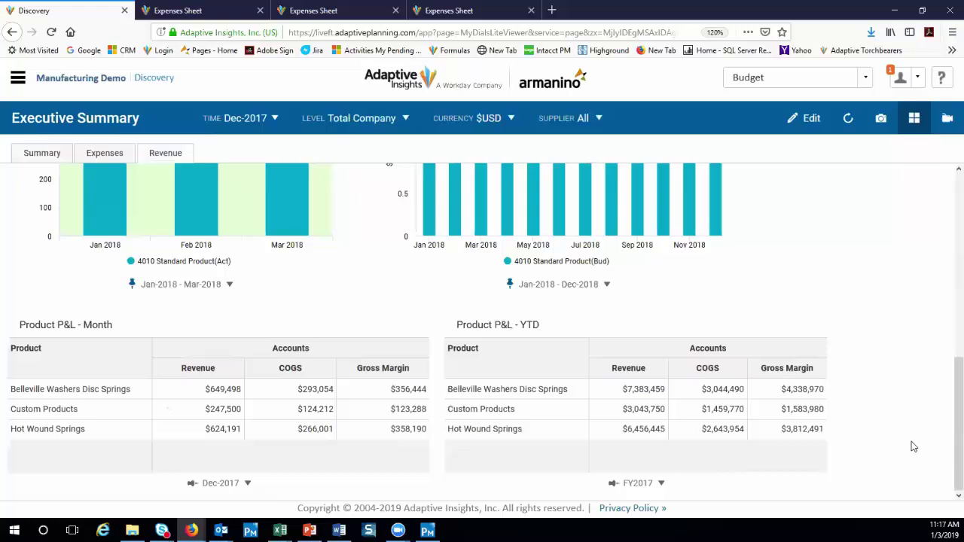
scroll(914, 431, up, 4)
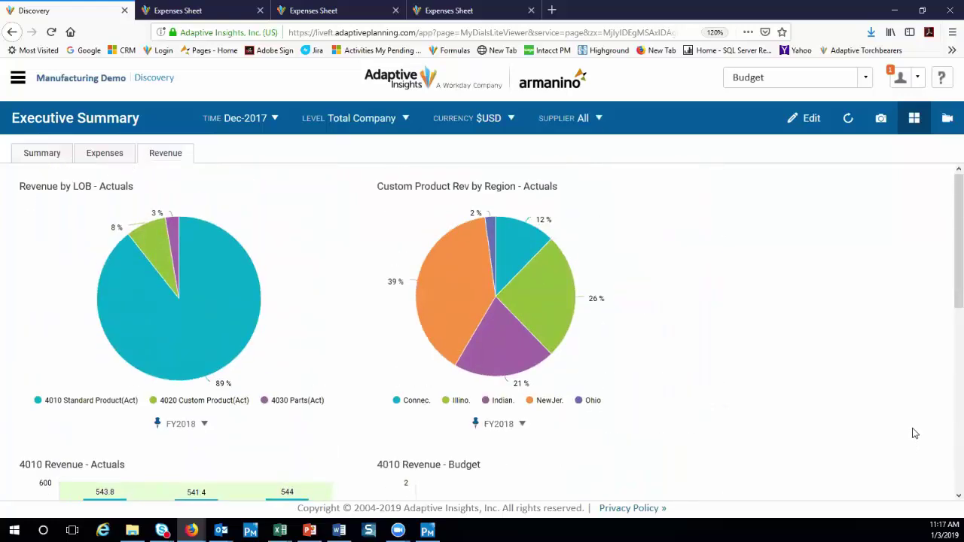